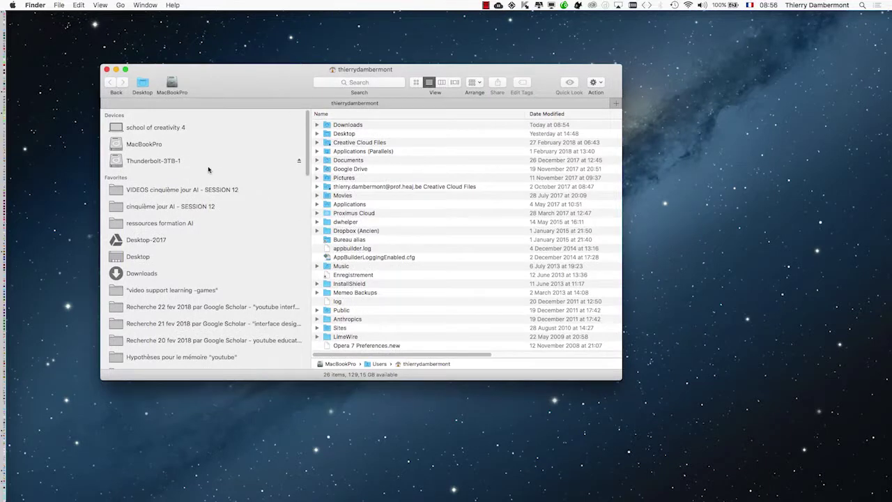
Show the contents of the "cinquième jour AI - SESSION 12" folder as a list and enlarge the window to fit the long file names.
{"action": "left_click", "coordinate": [201, 195]}
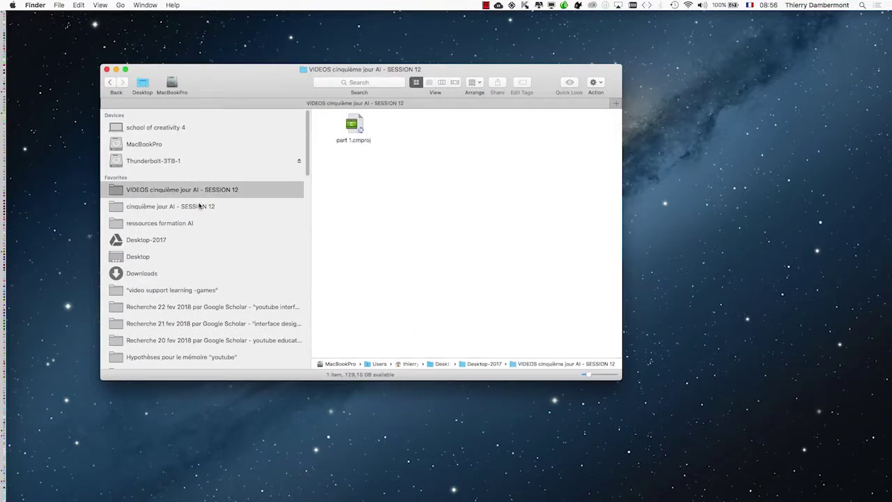
{"action": "left_click", "coordinate": [200, 205]}
{"action": "left_click", "coordinate": [429, 82]}
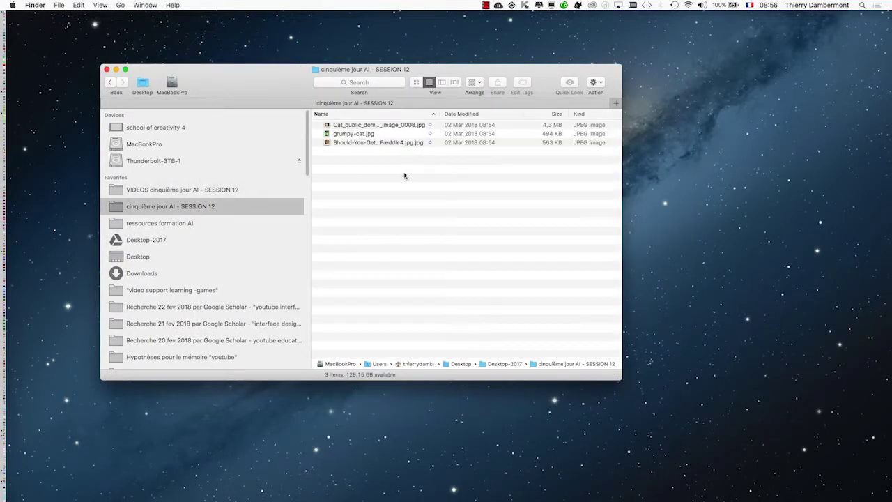
{"action": "left_click_drag", "start_coordinate": [623, 380], "coordinate": [812, 371]}
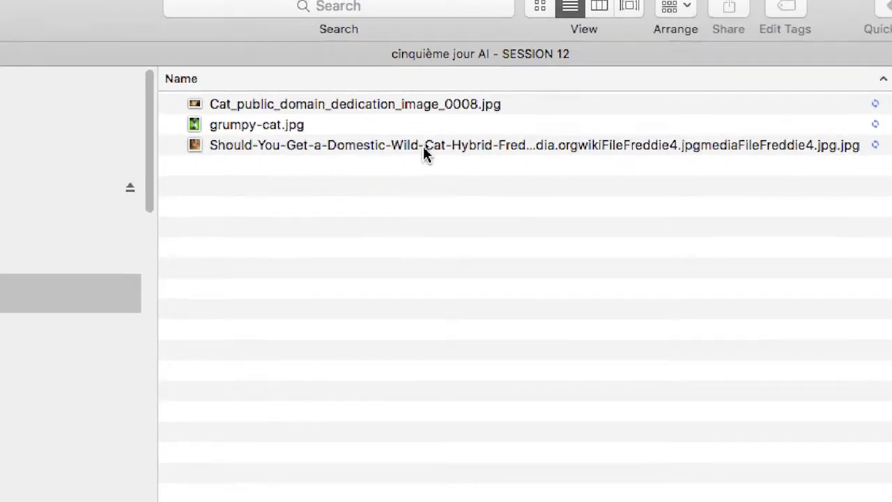
Shorten the long name of the Domestic Wild Cat Hybrid image file to Should-You-Get.jpg.
{"action": "left_click", "coordinate": [426, 146]}
{"action": "key", "text": "Return"}
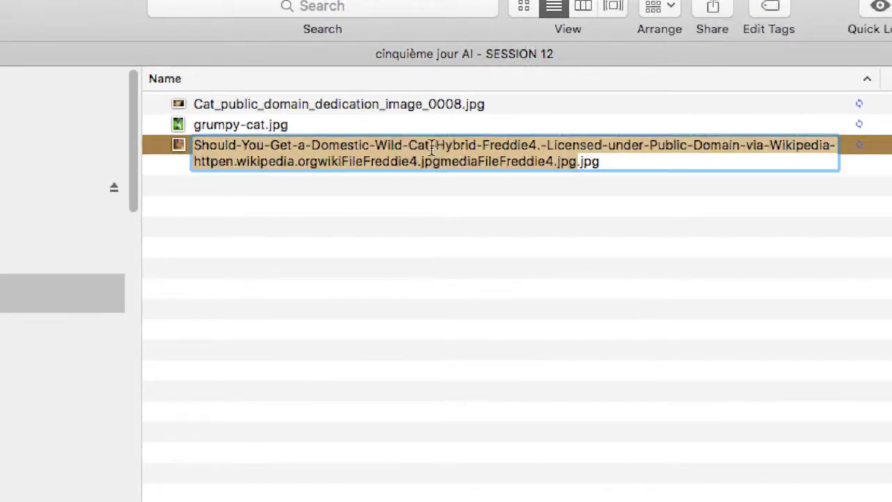
{"action": "left_click", "coordinate": [481, 146]}
{"action": "left_click_drag", "start_coordinate": [481, 152], "coordinate": [324, 138]}
{"action": "left_click_drag", "start_coordinate": [428, 146], "coordinate": [300, 145]}
{"action": "left_click_drag", "start_coordinate": [386, 145], "coordinate": [388, 146]}
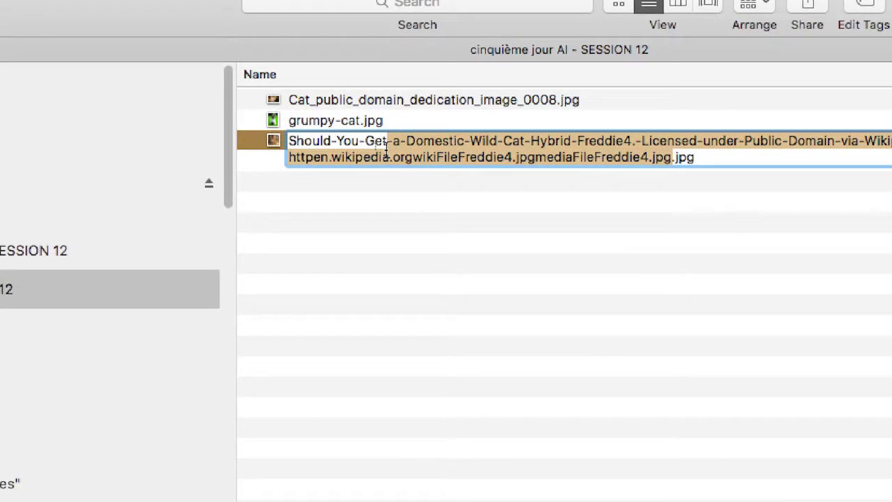
{"action": "key", "text": "BackSpace"}
{"action": "key", "text": "Return"}
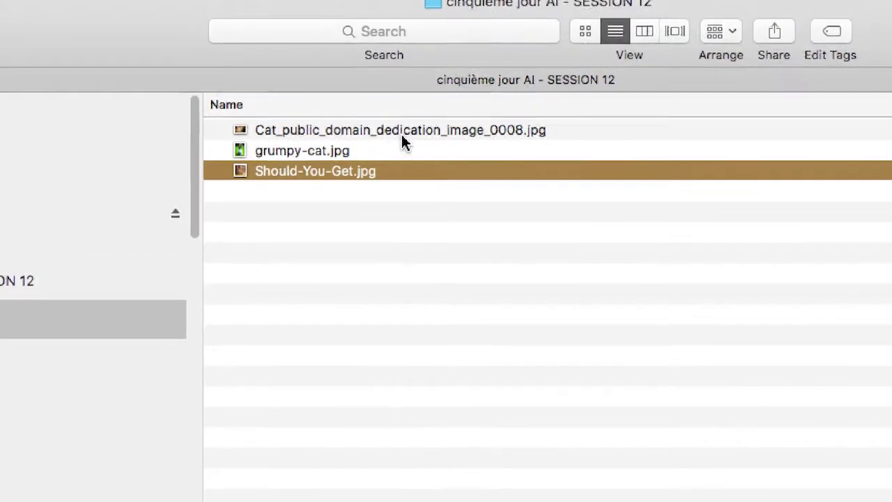
Rename the Cat_public_domain_dedication_image_0008.jpg file as Cat_public_domain.jpg.
{"action": "left_click", "coordinate": [402, 134]}
{"action": "left_click", "coordinate": [482, 131]}
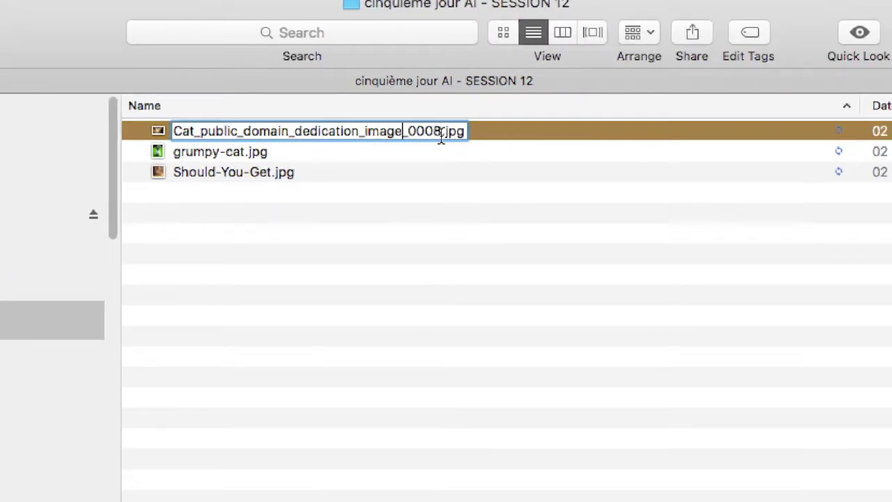
{"action": "left_click_drag", "start_coordinate": [441, 133], "coordinate": [329, 133]}
{"action": "left_click_drag", "start_coordinate": [406, 134], "coordinate": [362, 134]}
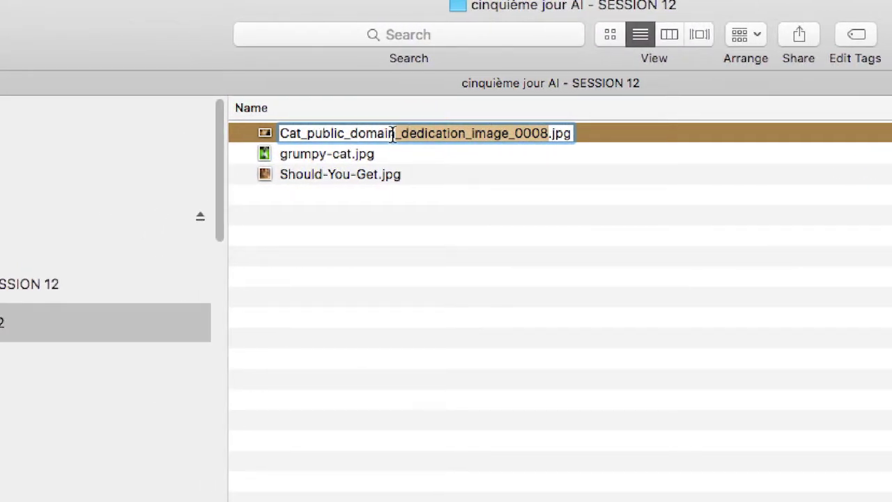
{"action": "key", "text": "BackSpace"}
{"action": "key", "text": "Return"}
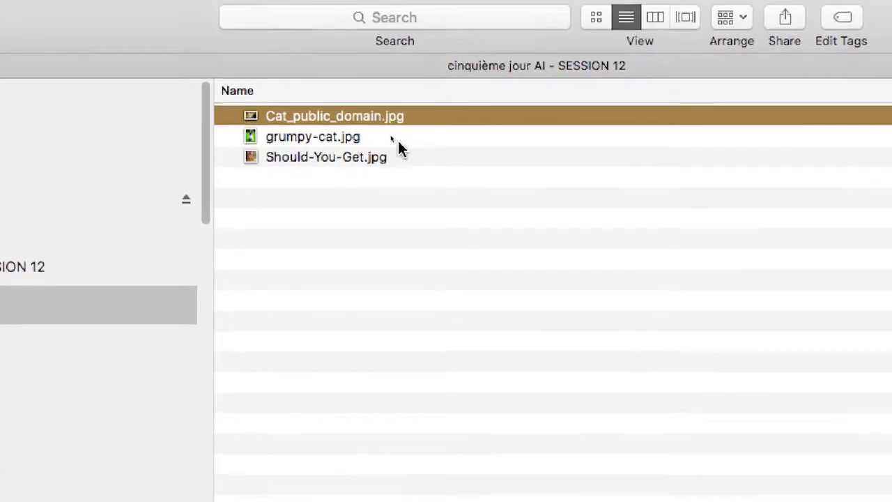
{"action": "key", "text": "Down"}
{"action": "key", "text": "Down"}
{"action": "key", "text": "Up"}
{"action": "key", "text": "Up"}
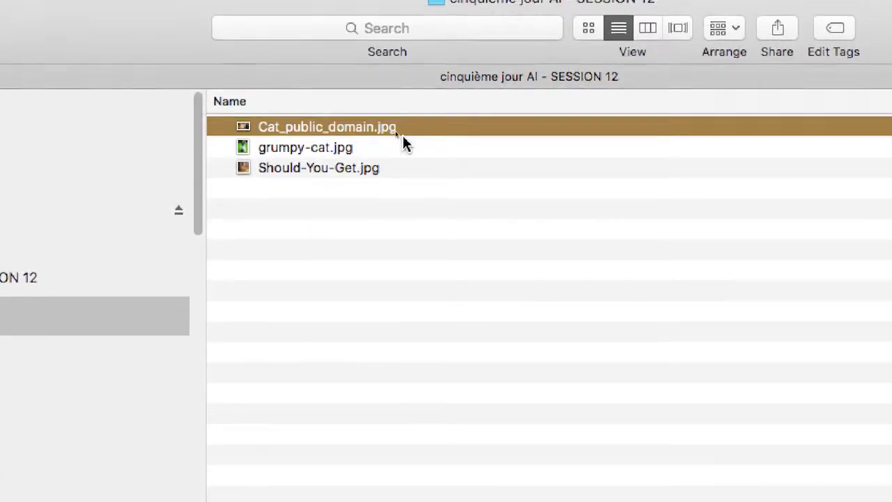
{"action": "left_click", "coordinate": [402, 152]}
{"action": "left_click", "coordinate": [402, 170]}
{"action": "left_click", "coordinate": [383, 225]}
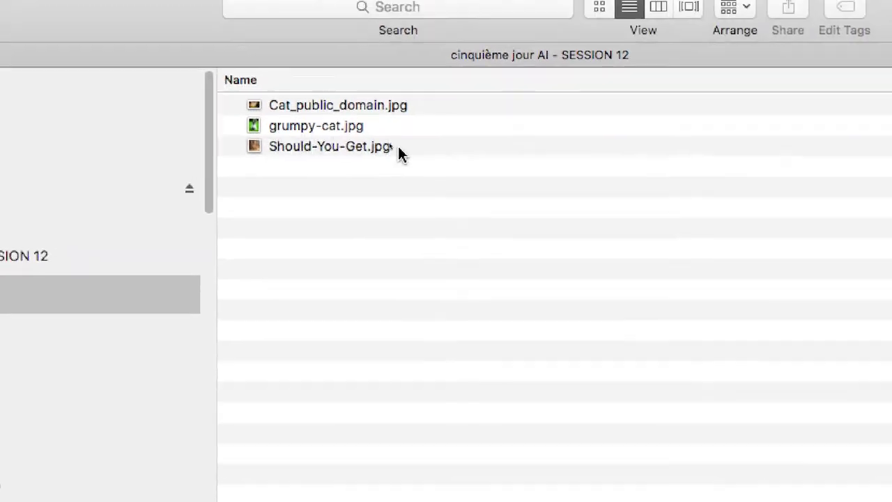
{"action": "left_click", "coordinate": [402, 113]}
{"action": "left_click", "coordinate": [404, 93]}
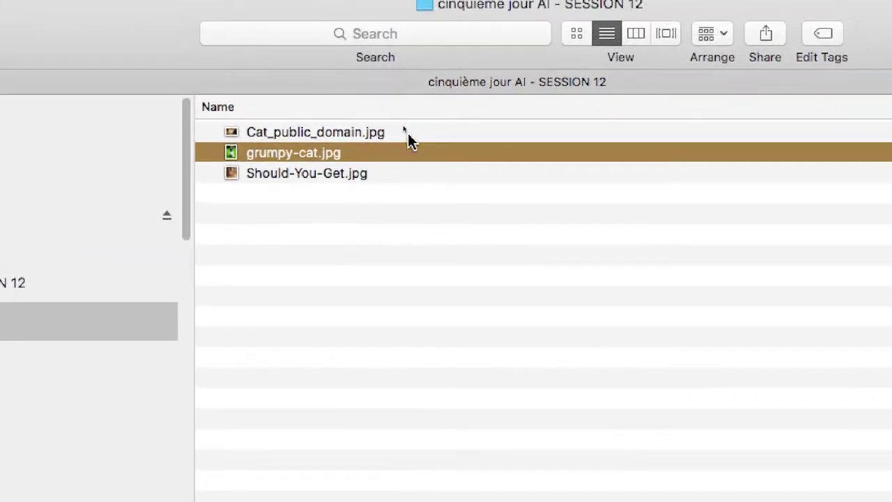
{"action": "left_click", "coordinate": [430, 73]}
{"action": "left_click", "coordinate": [405, 152]}
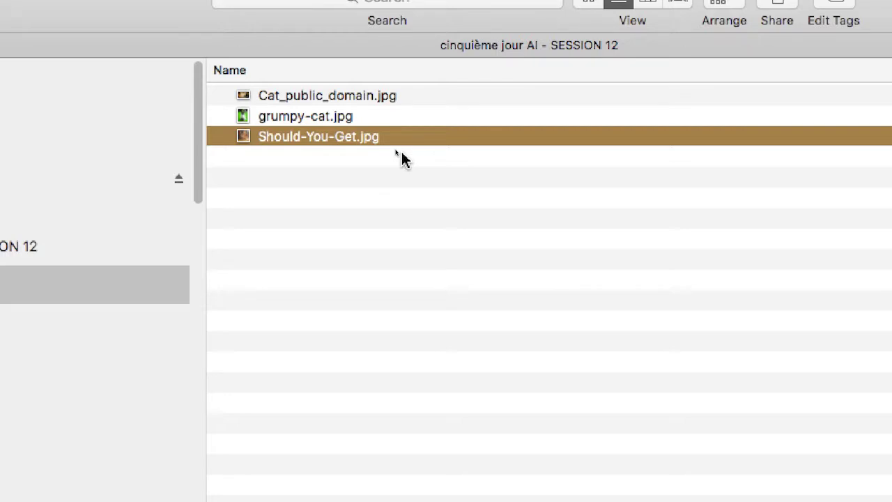
{"action": "left_click", "coordinate": [400, 160]}
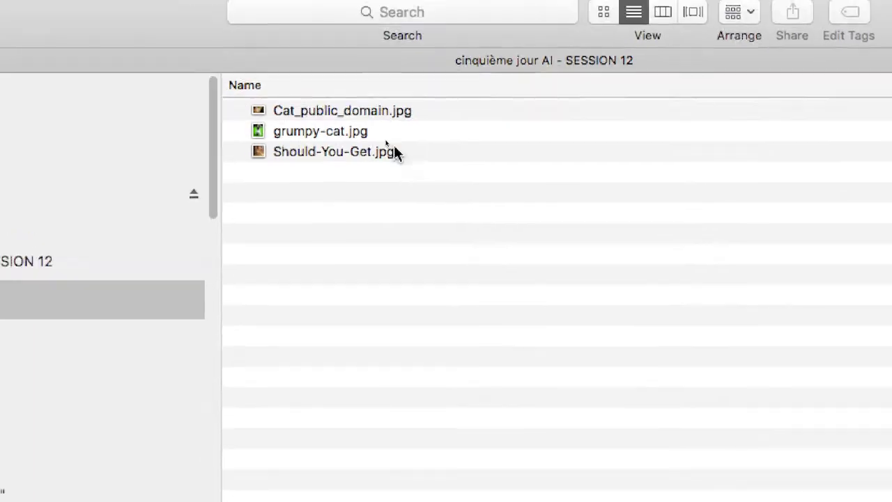
{"action": "left_click", "coordinate": [382, 131]}
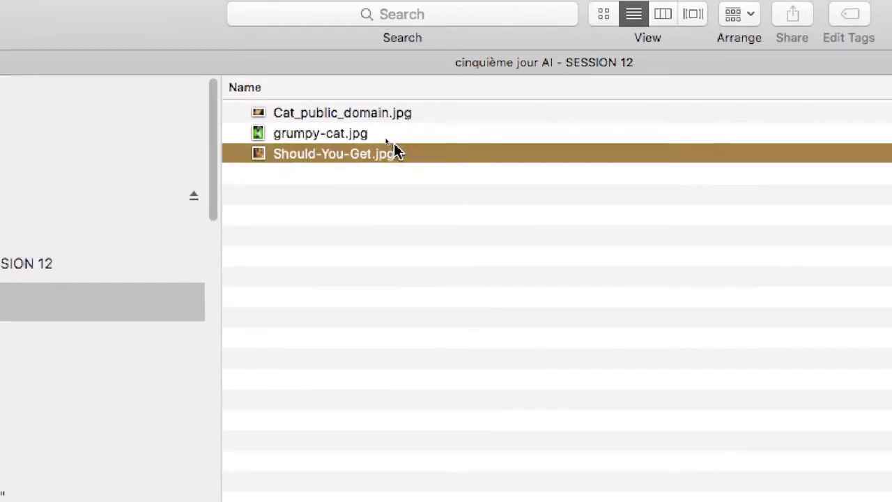
{"action": "left_click", "coordinate": [411, 110]}
{"action": "key", "text": "Up"}
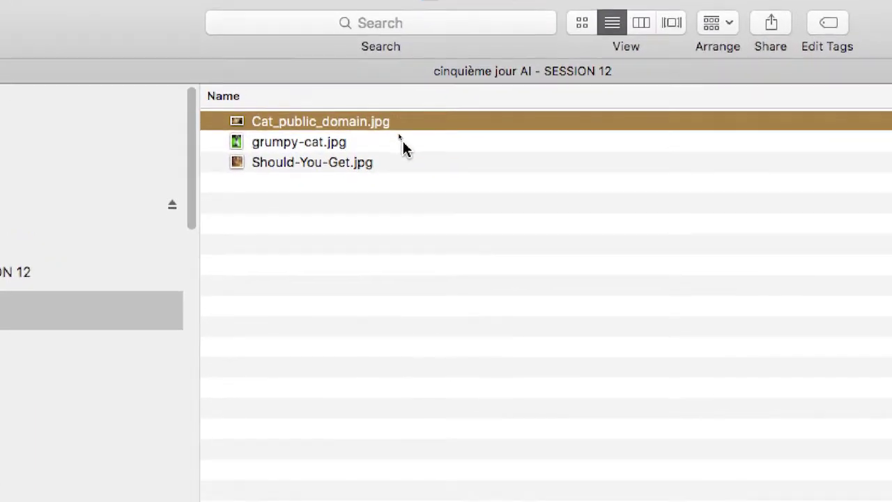
{"action": "key", "text": "Down"}
{"action": "key", "text": "Down"}
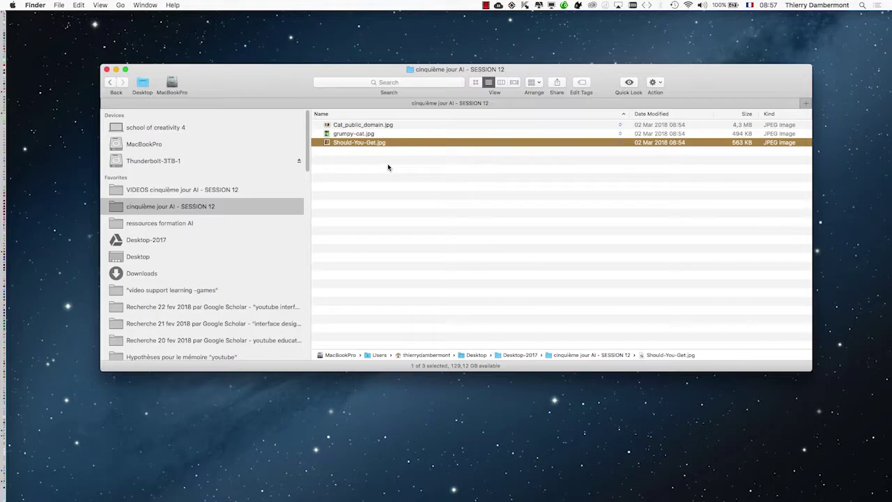
{"action": "left_click", "coordinate": [395, 172]}
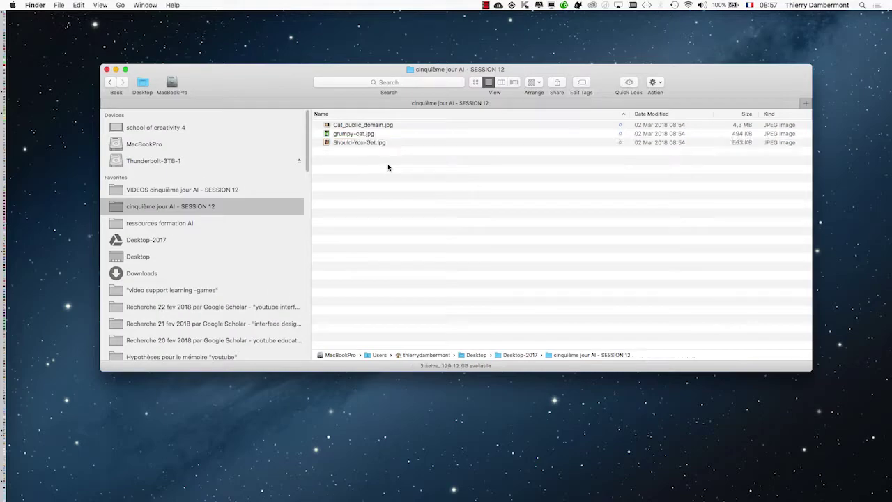
Open all three cat images together in Photoshop CS6, dismissing the startup dialogs, and move the document window clear of the tools.
{"action": "left_click_drag", "start_coordinate": [350, 176], "coordinate": [23, 293]}
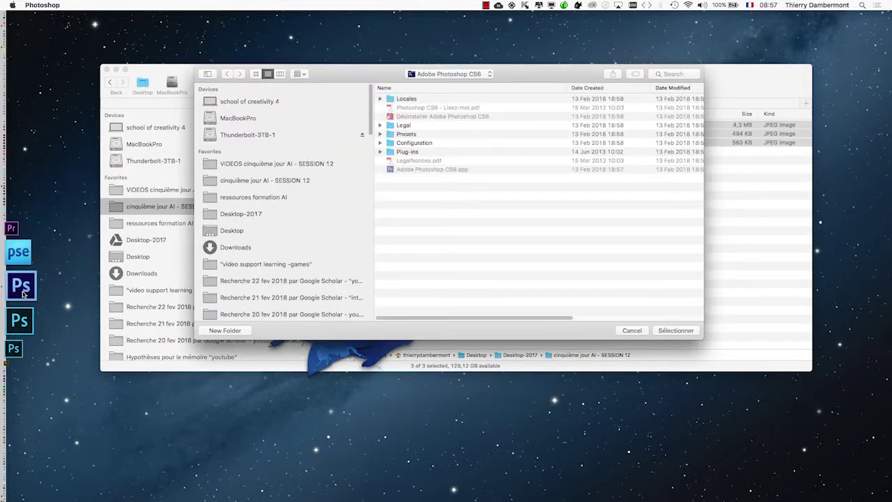
{"action": "left_click", "coordinate": [630, 331]}
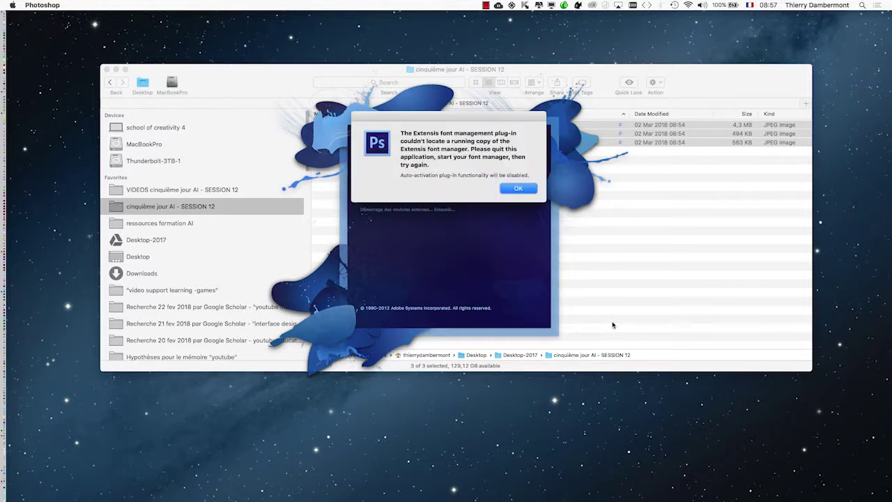
{"action": "left_click", "coordinate": [518, 189]}
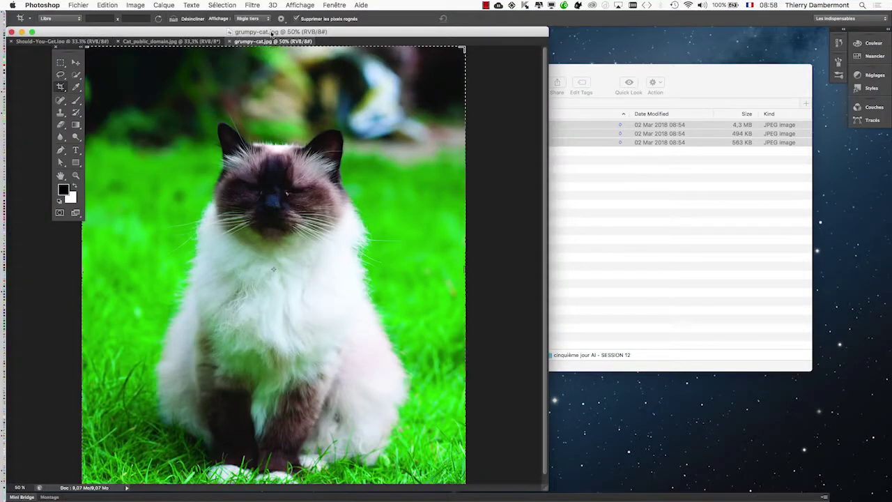
{"action": "left_click_drag", "start_coordinate": [281, 32], "coordinate": [496, 34]}
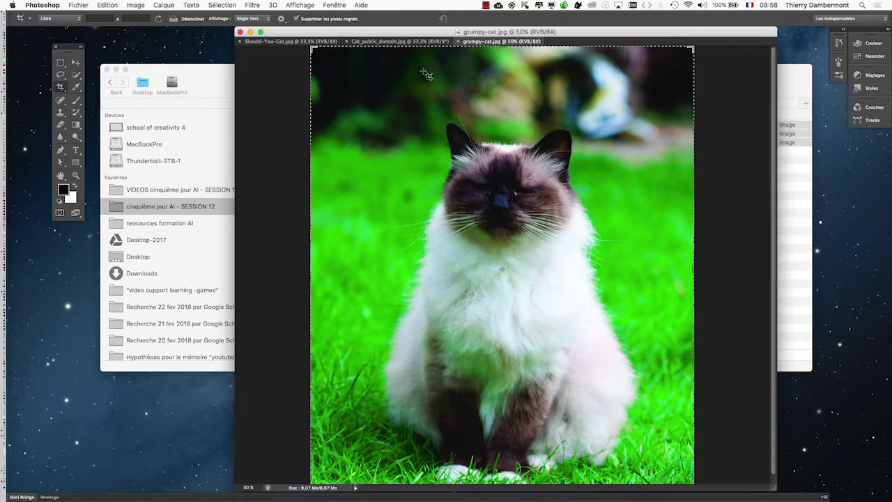
Bring Should-You-Get.jpg to the front and make its status bar show the document profile (Profil du document).
{"action": "left_click", "coordinate": [418, 41]}
{"action": "left_click", "coordinate": [291, 42]}
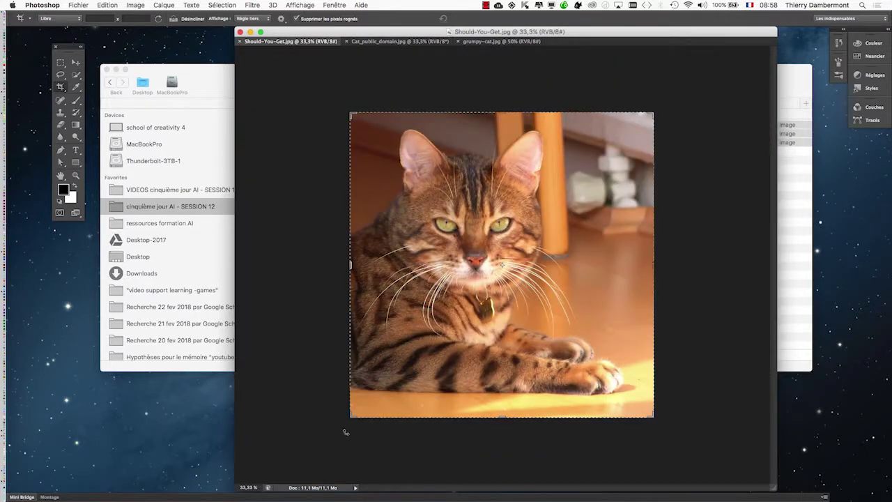
{"action": "left_click", "coordinate": [356, 488]}
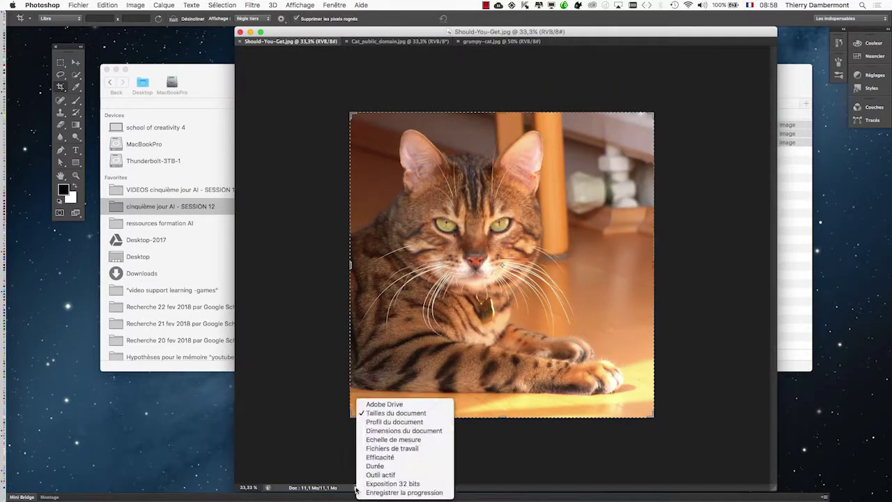
{"action": "left_click", "coordinate": [387, 422]}
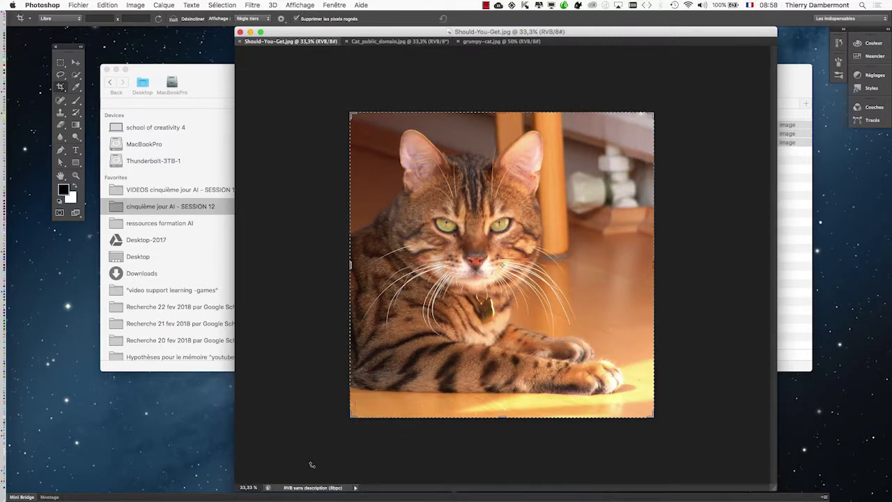
Minimize the Finder window and shift the Photoshop document window aside to free space on the desktop.
{"action": "left_click", "coordinate": [126, 71]}
{"action": "left_click", "coordinate": [116, 70]}
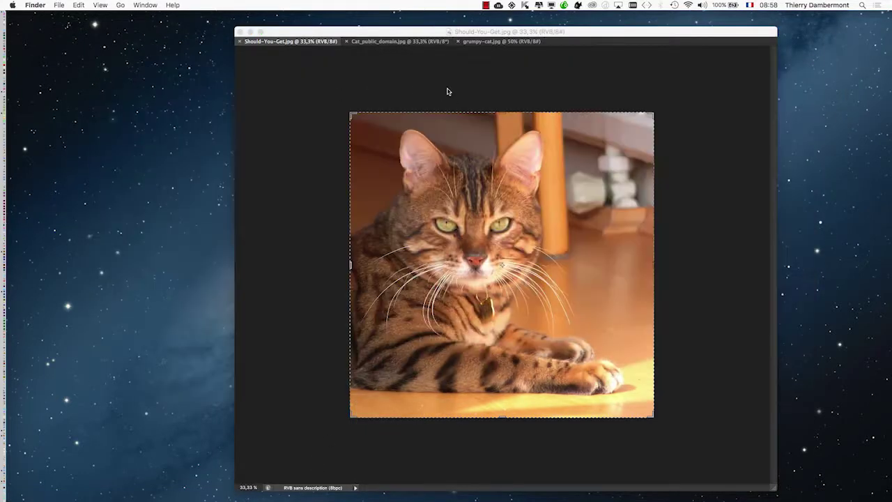
{"action": "left_click", "coordinate": [434, 31]}
{"action": "left_click_drag", "start_coordinate": [418, 33], "coordinate": [536, 34]}
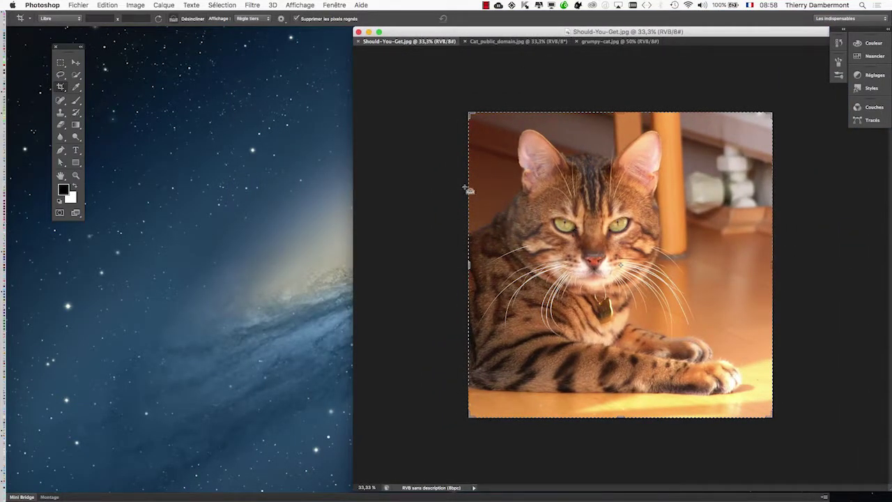
Switch to Chrome, shrink its window beside the Photoshop document, and compare the Should-You-Get cat photo in both programs.
{"action": "key", "text": "super+Tab"}
{"action": "left_click", "coordinate": [440, 254]}
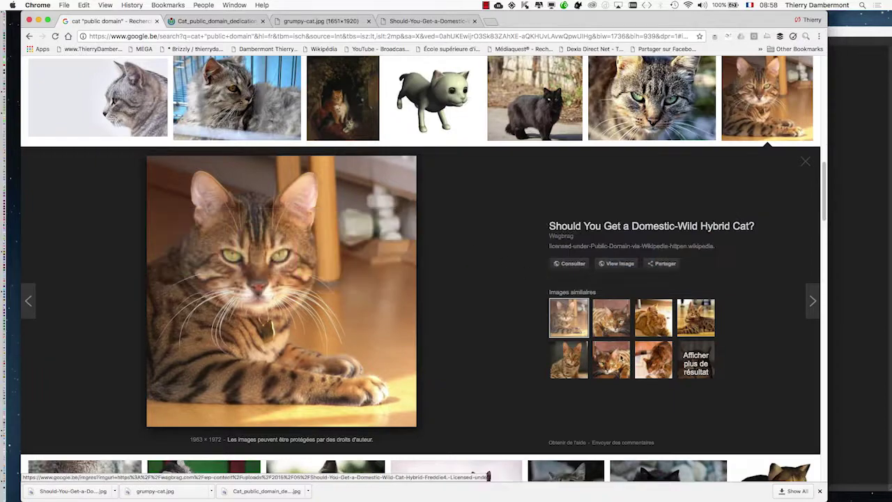
{"action": "left_click_drag", "start_coordinate": [805, 499], "coordinate": [439, 443]}
{"action": "mouse_move", "coordinate": [159, 304]}
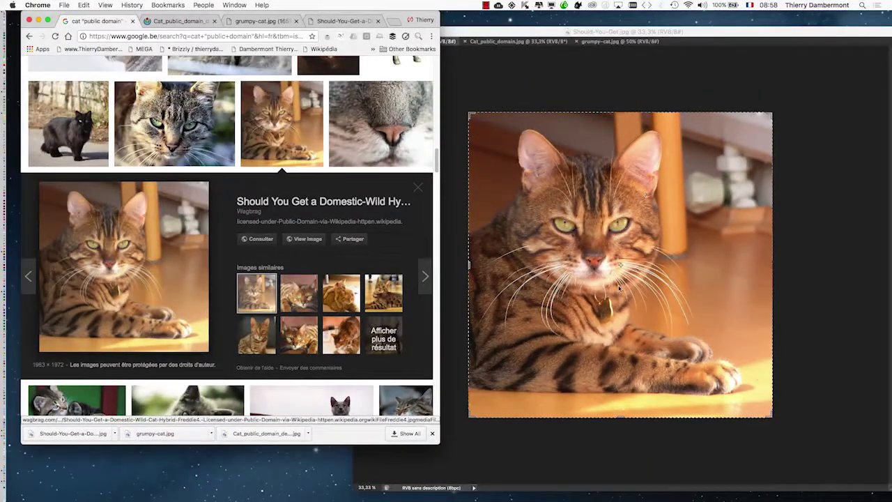
{"action": "left_click", "coordinate": [596, 37]}
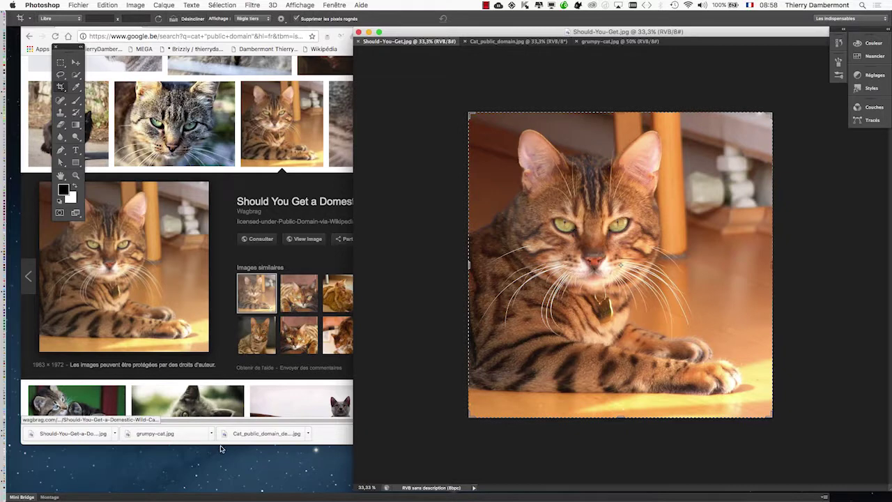
{"action": "left_click", "coordinate": [346, 54]}
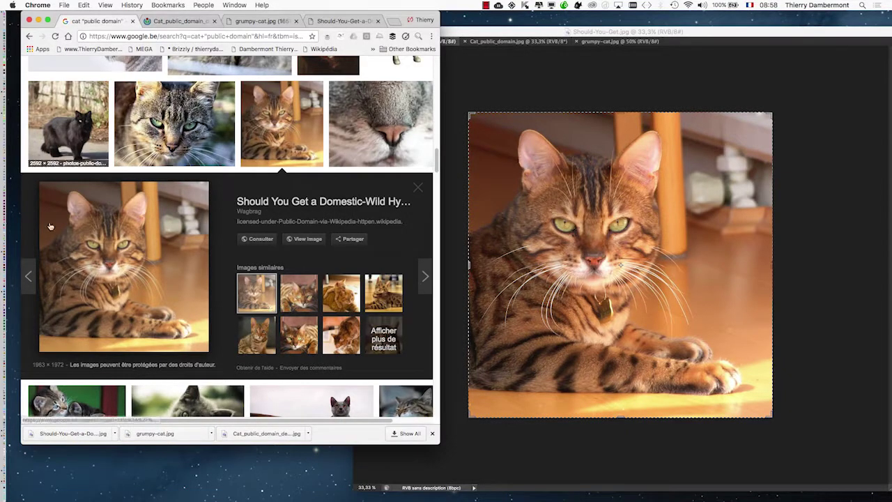
{"action": "left_click", "coordinate": [619, 34]}
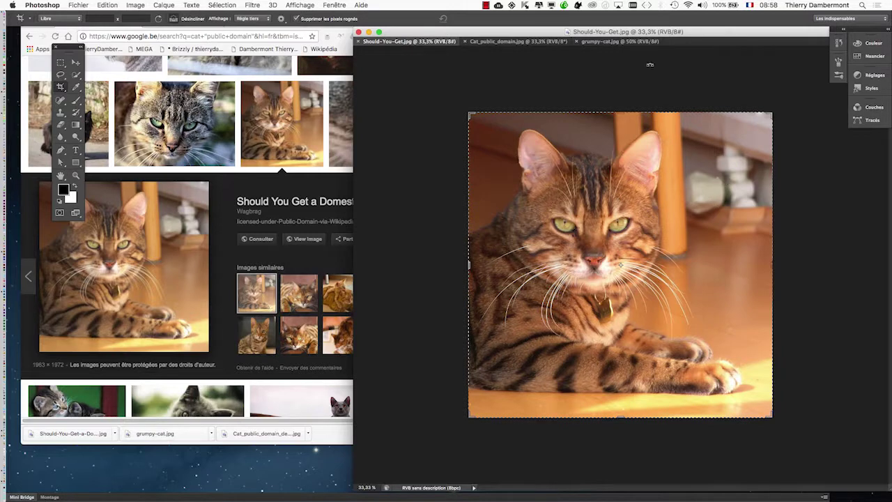
Move the Photoshop document window back over the desktop, widen it, and bring grumpy-cat.jpg to the front.
{"action": "left_click_drag", "start_coordinate": [527, 34], "coordinate": [284, 22]}
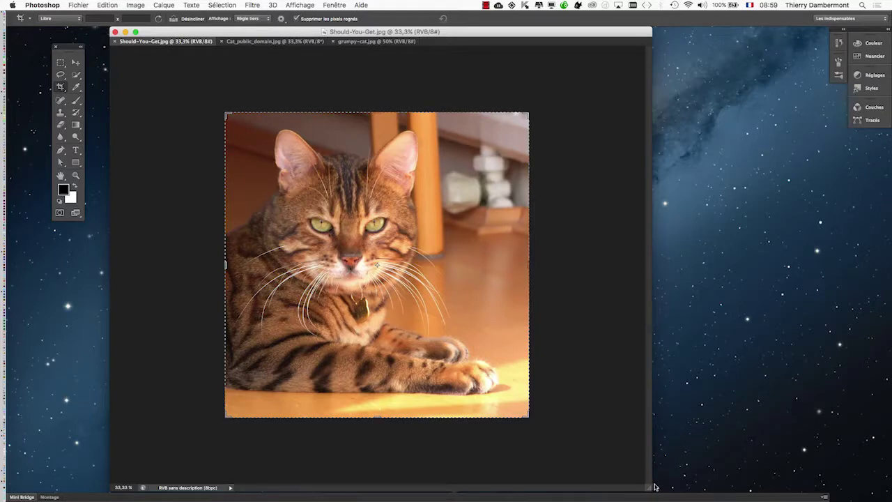
{"action": "left_click_drag", "start_coordinate": [648, 488], "coordinate": [782, 481]}
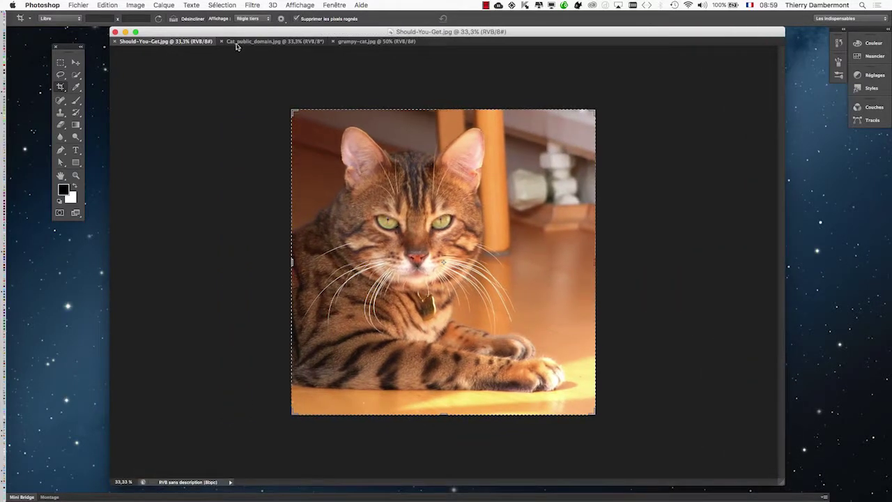
{"action": "left_click", "coordinate": [274, 44]}
{"action": "left_click", "coordinate": [376, 41]}
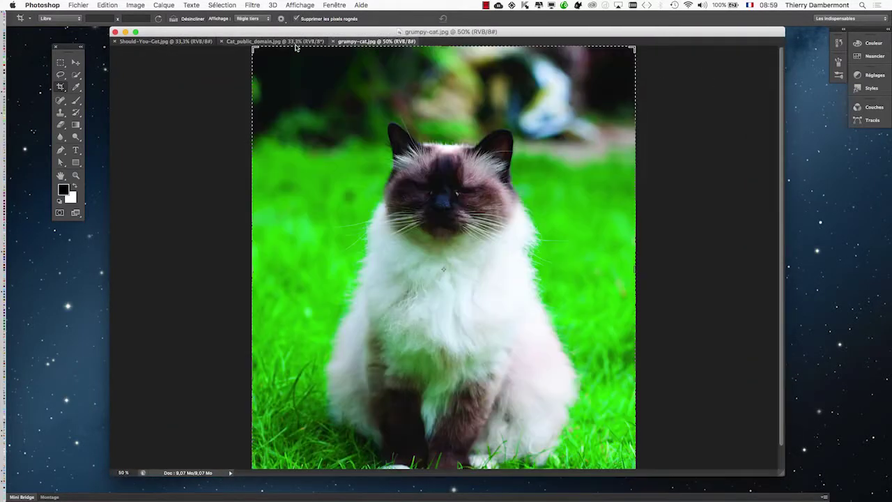
Bring Should-You-Get.jpg to the front, narrow its window slightly, and choose sRGB IEC61966-2.1 as the profile to assign.
{"action": "left_click", "coordinate": [185, 43]}
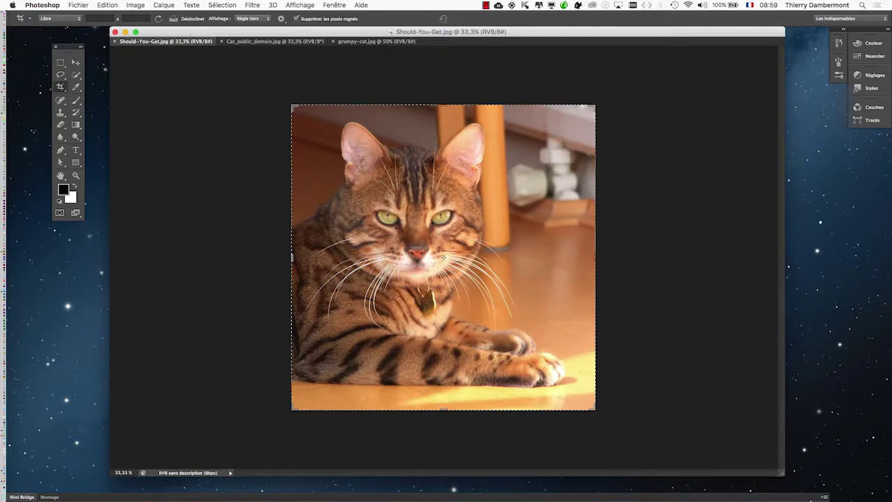
{"action": "left_click_drag", "start_coordinate": [781, 473], "coordinate": [765, 473]}
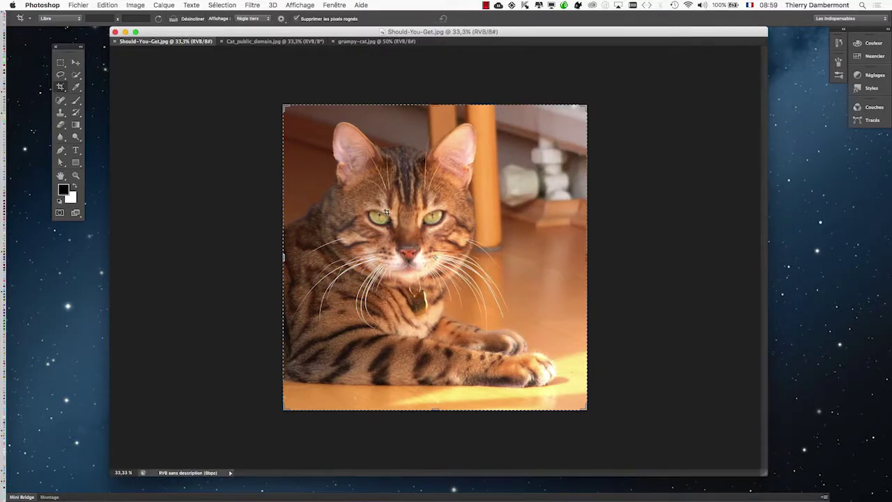
{"action": "left_click", "coordinate": [108, 5]}
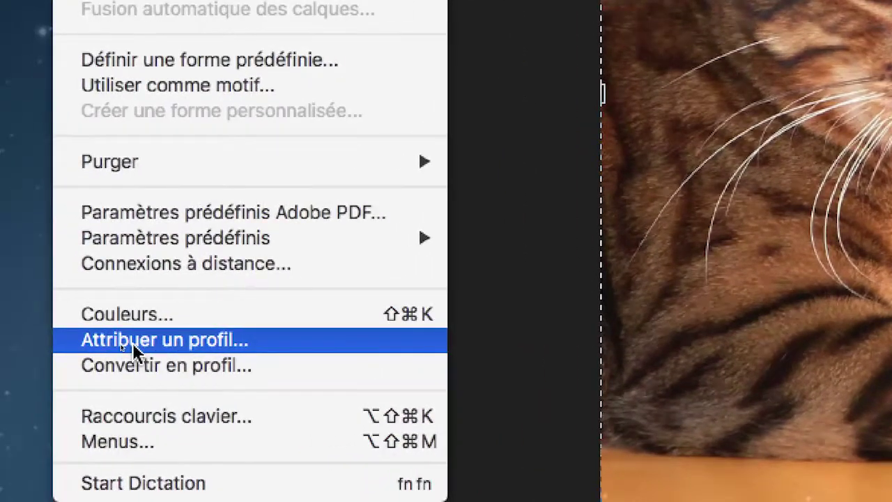
{"action": "left_click", "coordinate": [175, 345]}
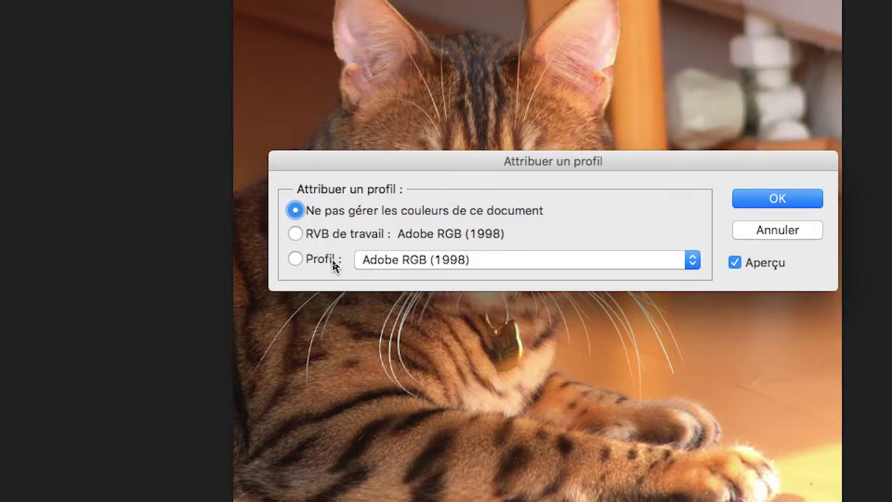
{"action": "left_click", "coordinate": [333, 265]}
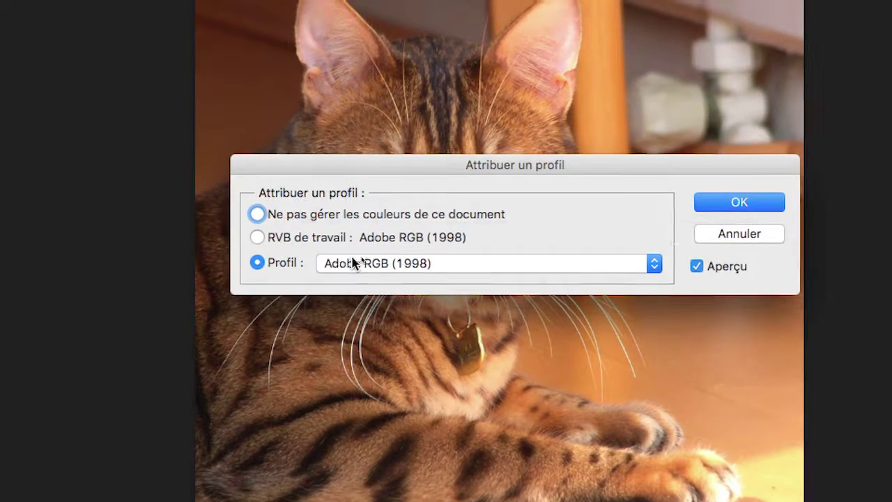
{"action": "left_click", "coordinate": [392, 261]}
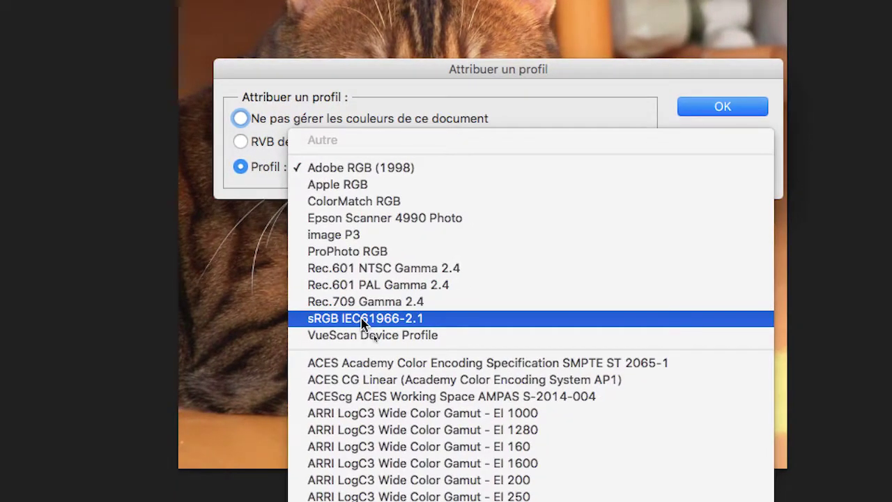
{"action": "left_click", "coordinate": [362, 319]}
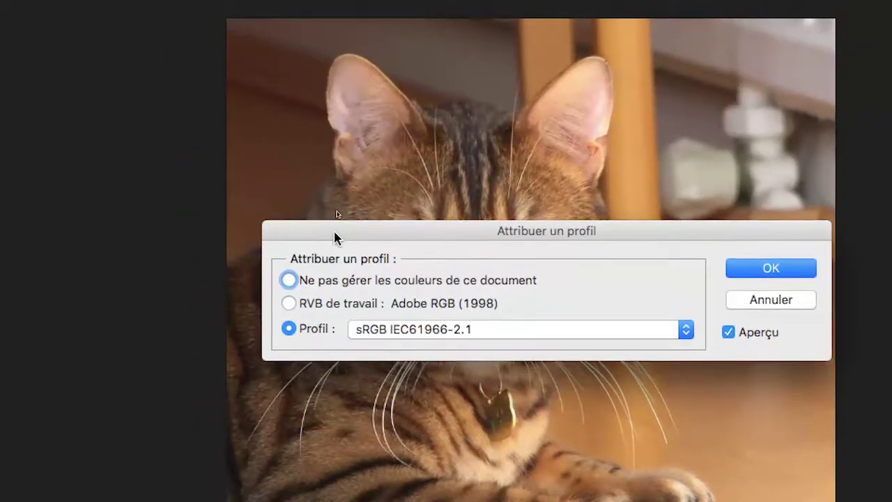
Move the Attribuer un profil dialog off the cat, toggle the preview to compare the colours, and apply the sRGB profile.
{"action": "left_click_drag", "start_coordinate": [335, 233], "coordinate": [808, 139]}
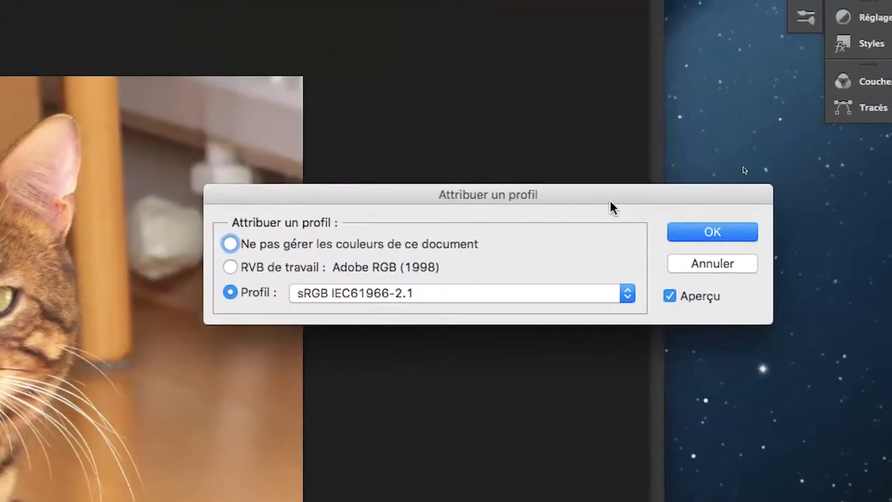
{"action": "left_click_drag", "start_coordinate": [860, 150], "coordinate": [692, 150]}
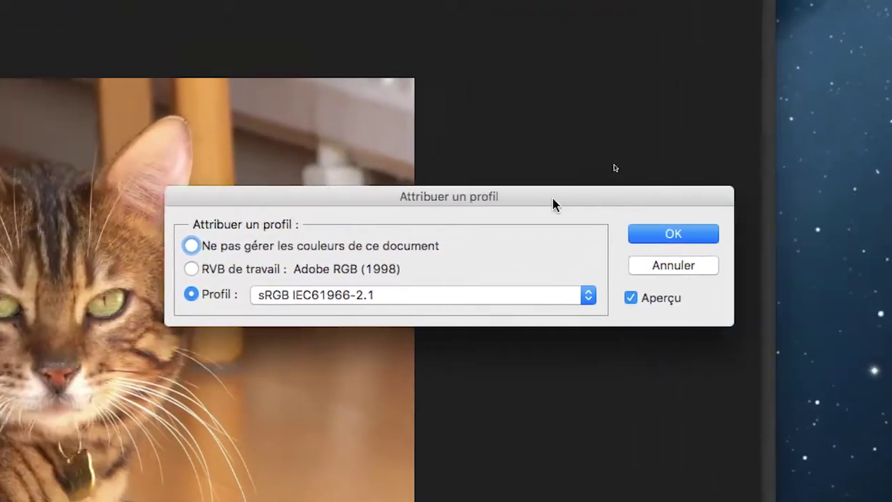
{"action": "left_click_drag", "start_coordinate": [554, 204], "coordinate": [302, 132]}
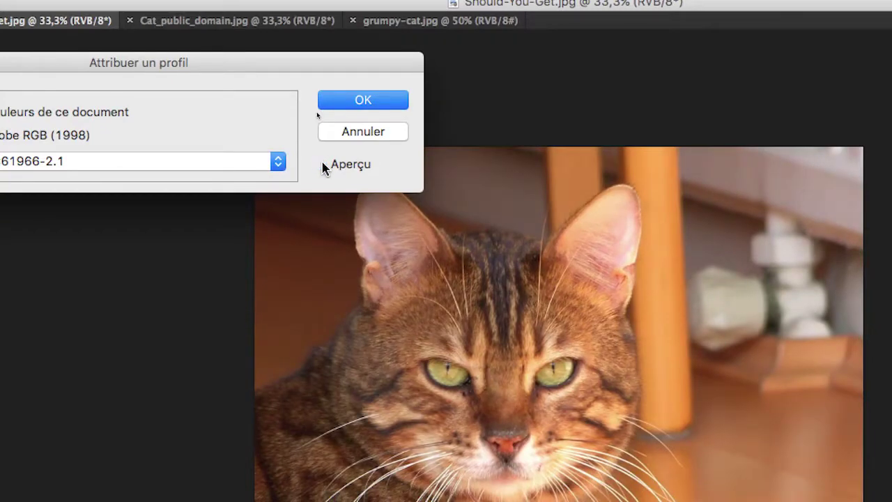
{"action": "left_click", "coordinate": [322, 166]}
{"action": "left_click_drag", "start_coordinate": [172, 62], "coordinate": [307, 62]}
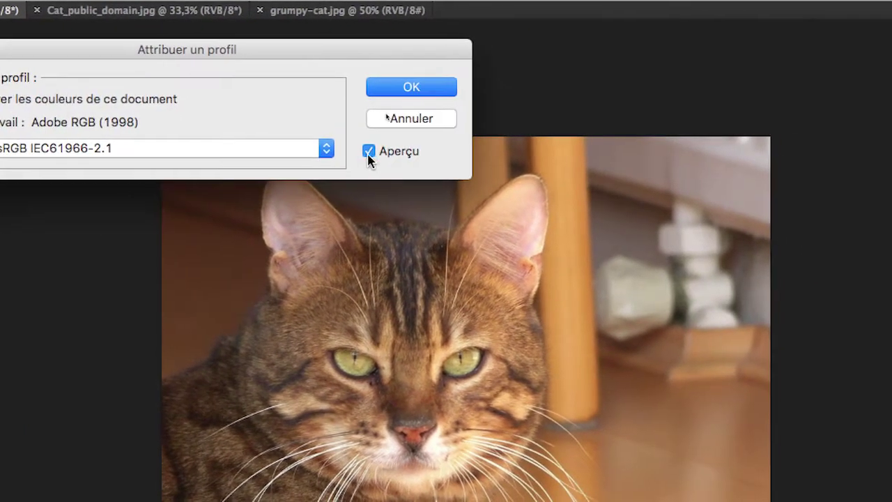
{"action": "left_click", "coordinate": [579, 149]}
{"action": "left_click", "coordinate": [368, 153]}
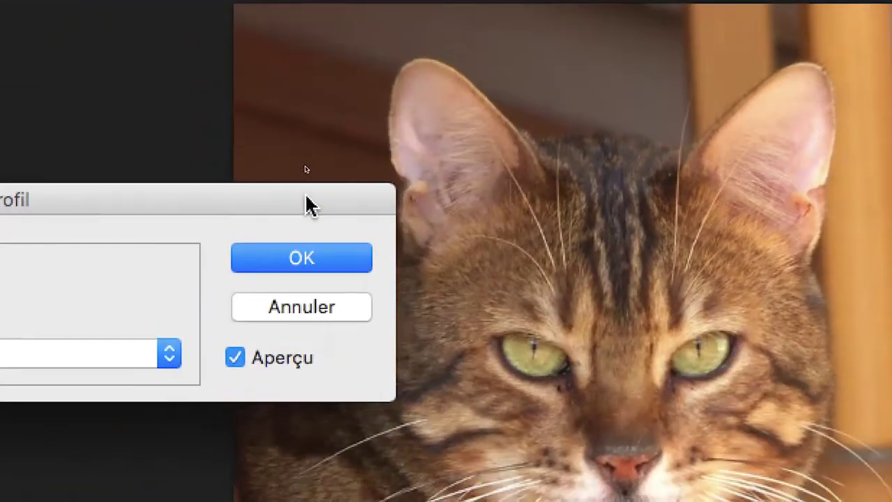
{"action": "left_click", "coordinate": [236, 357]}
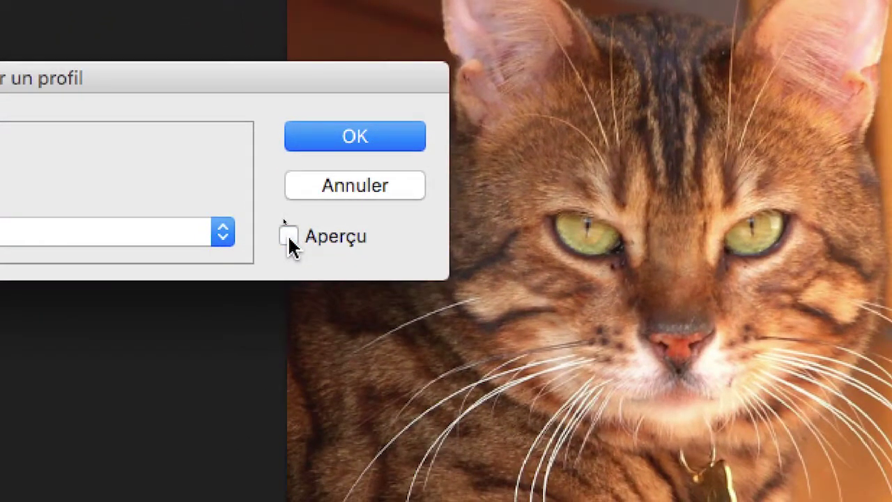
{"action": "left_click", "coordinate": [289, 237]}
{"action": "left_click", "coordinate": [325, 138]}
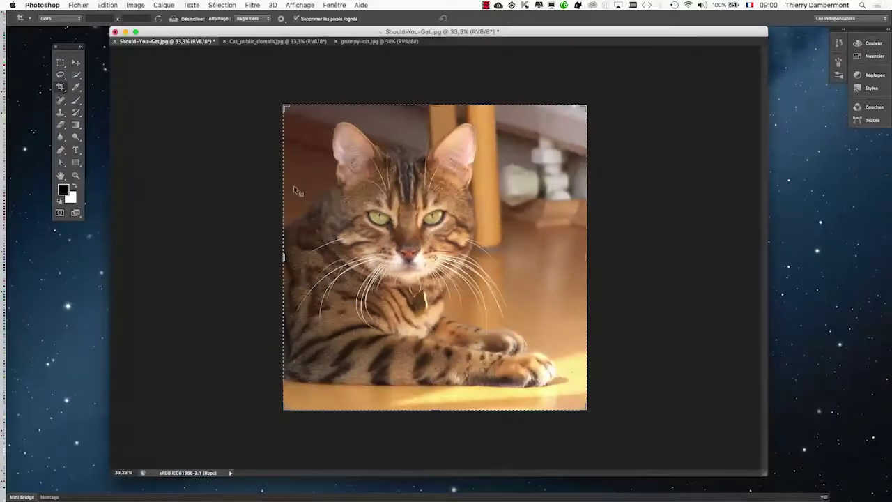
Assign the sRGB IEC61966-2.1 profile to Cat_public_domain.jpg, moving the dialog clear of the cat's face.
{"action": "key", "text": "ctrl+Tab"}
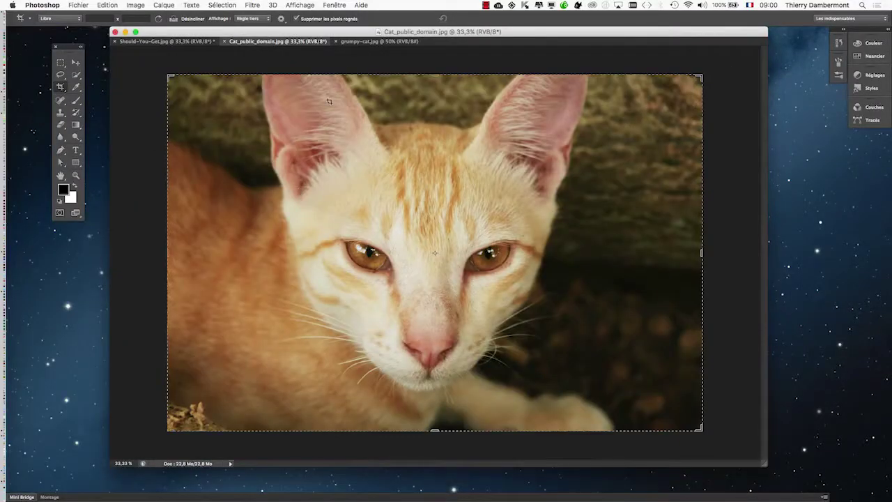
{"action": "left_click", "coordinate": [109, 5]}
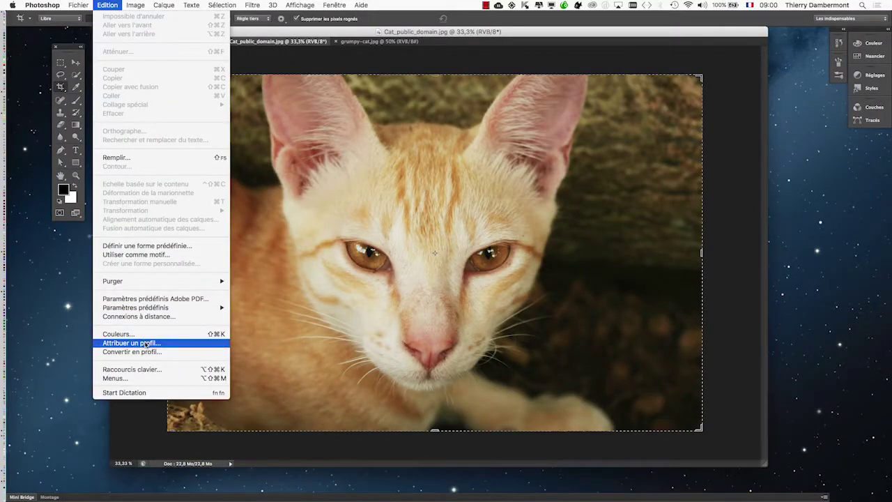
{"action": "left_click", "coordinate": [146, 344]}
{"action": "left_click_drag", "start_coordinate": [258, 165], "coordinate": [757, 151]}
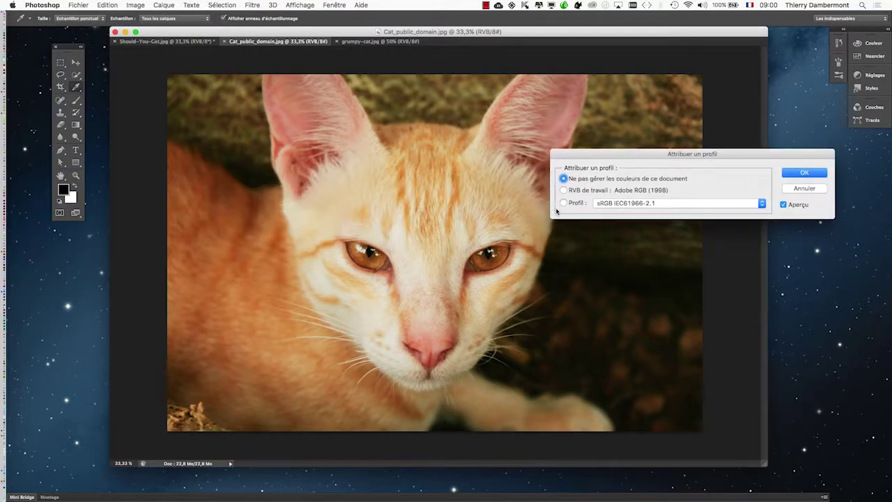
{"action": "left_click", "coordinate": [804, 172]}
{"action": "key", "text": "c"}
Bring grumpy-cat.jpg to the front and assign it the sRGB IEC61966-2.1 profile.
{"action": "key", "text": "ctrl+Tab"}
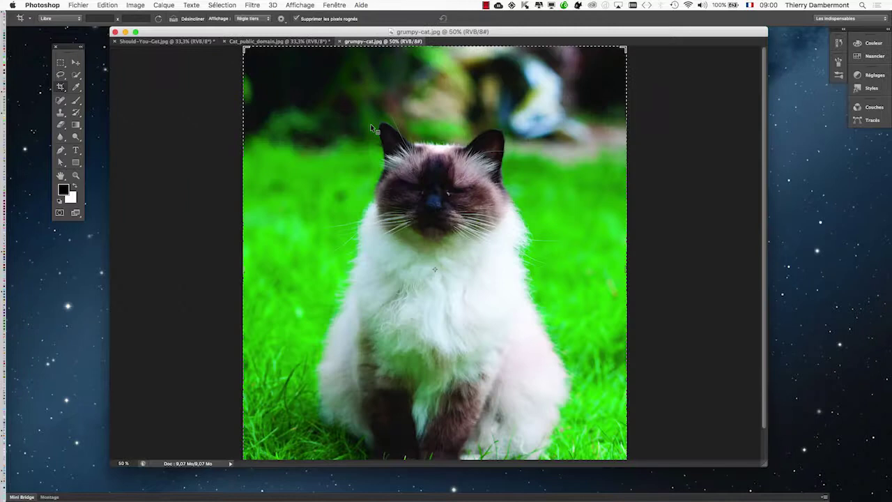
{"action": "left_click", "coordinate": [107, 5]}
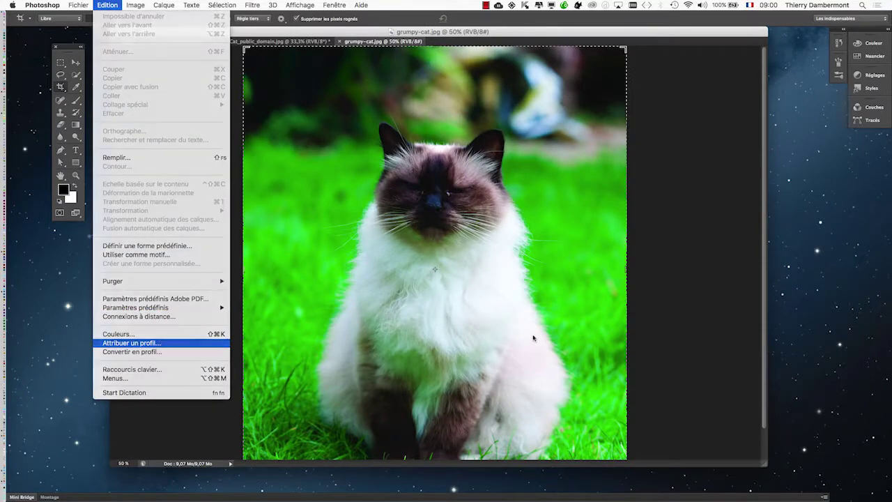
{"action": "key", "text": "Return"}
{"action": "left_click", "coordinate": [563, 203]}
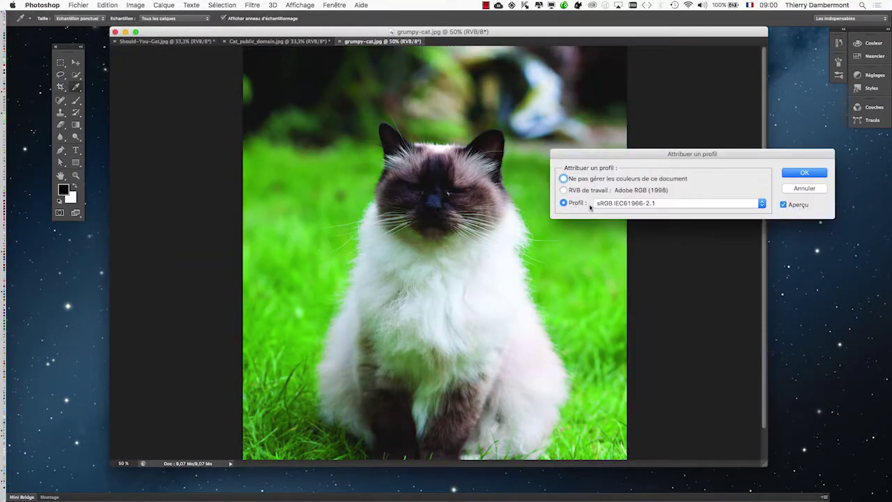
{"action": "left_click", "coordinate": [805, 173]}
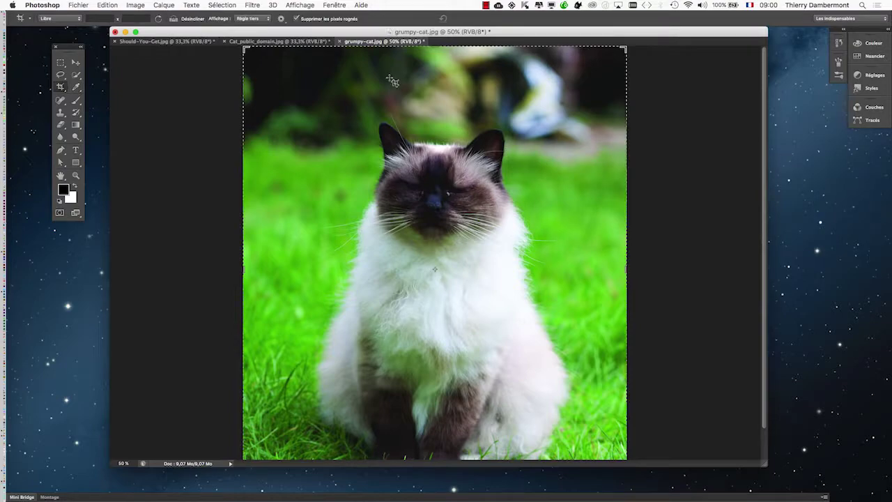